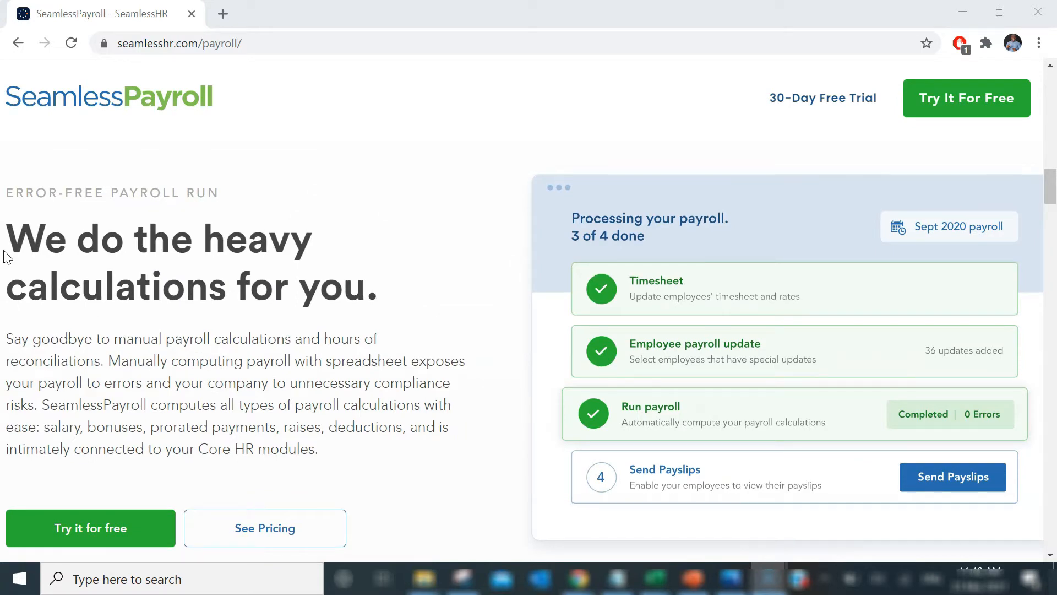
# Look through the SeamlessPayroll product page, covering payslips, approval workflow, payroll reporting, direct payment and the employee benefits marketplace.
pyautogui.scroll(-10, 7, 256)
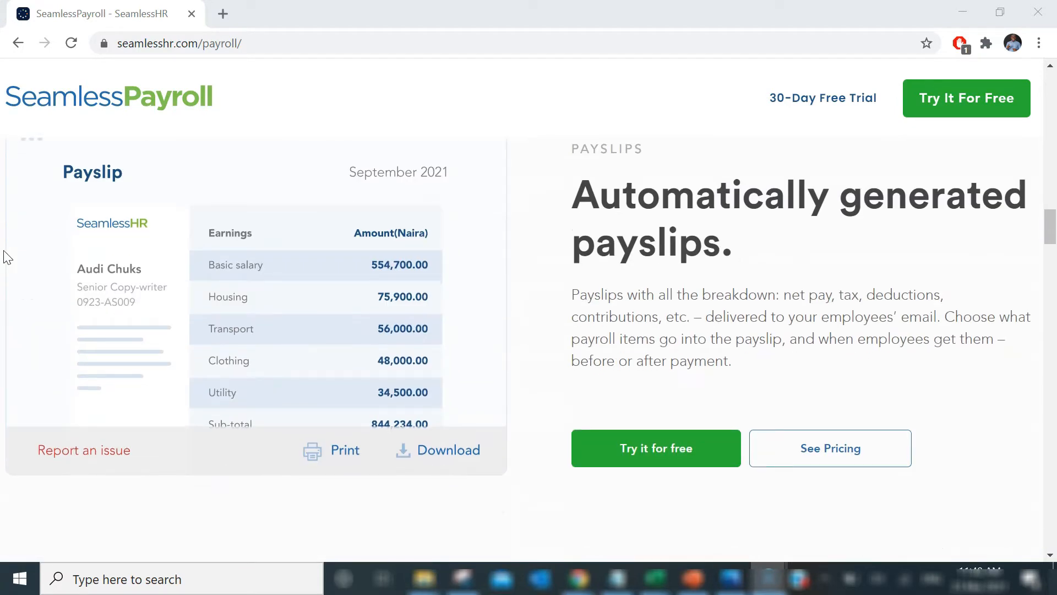
pyautogui.scroll(-7, 7, 256)
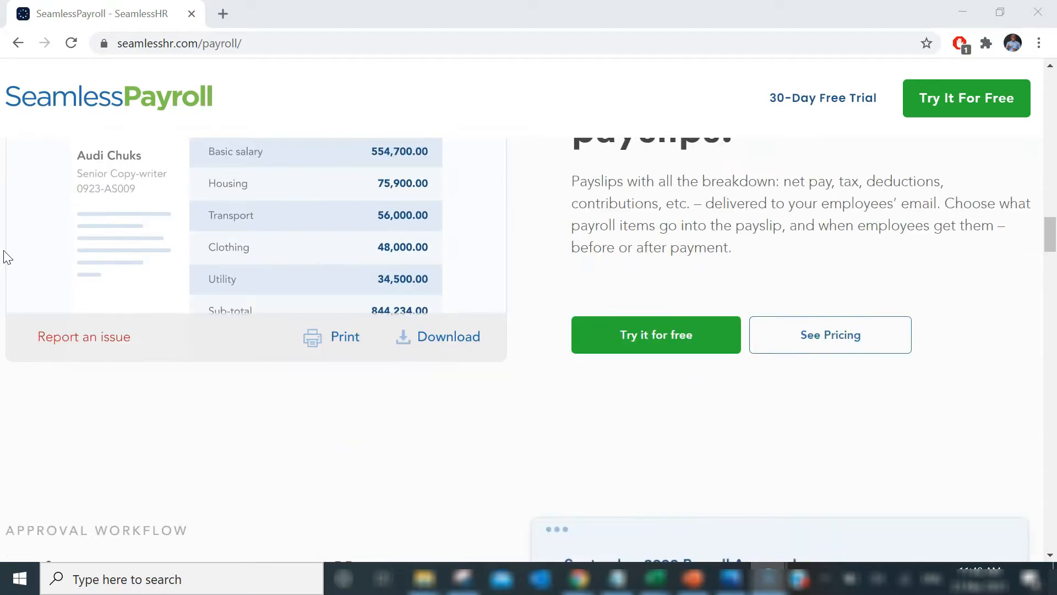
pyautogui.scroll(-1, 7, 257)
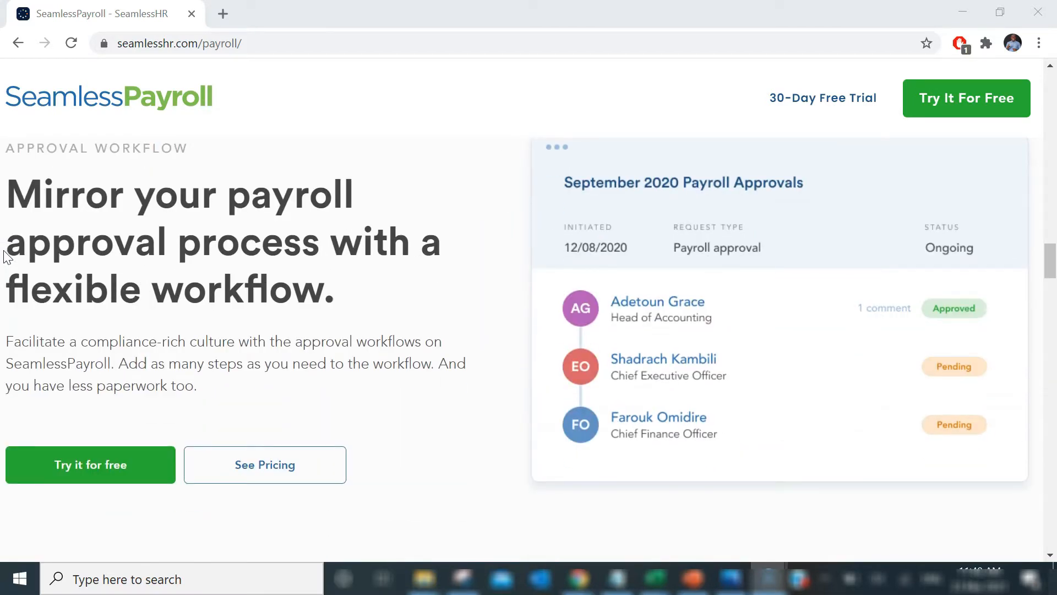
pyautogui.scroll(-8, 6, 256)
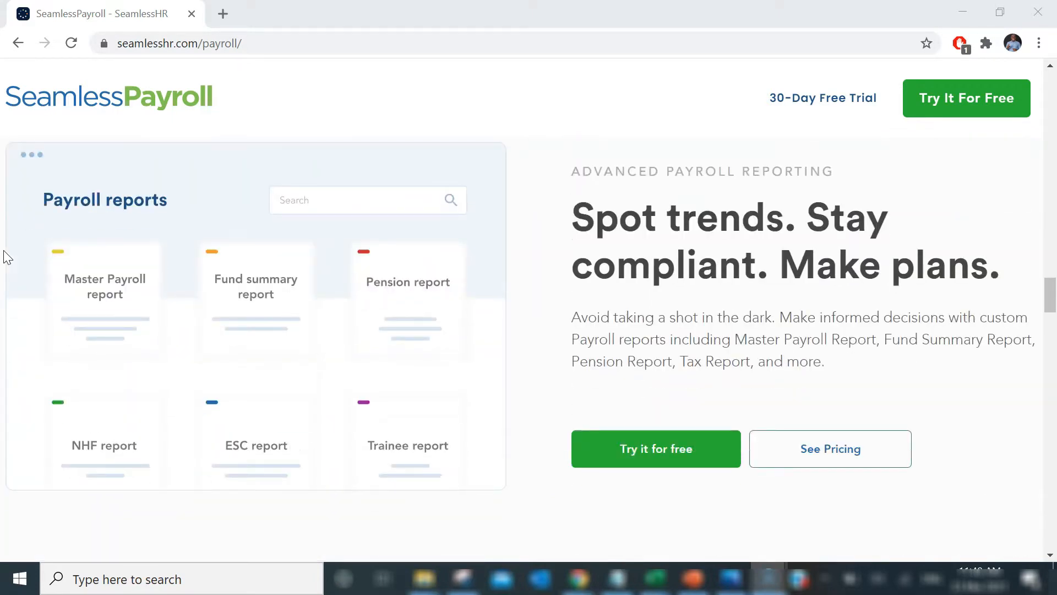
pyautogui.scroll(-7, 7, 257)
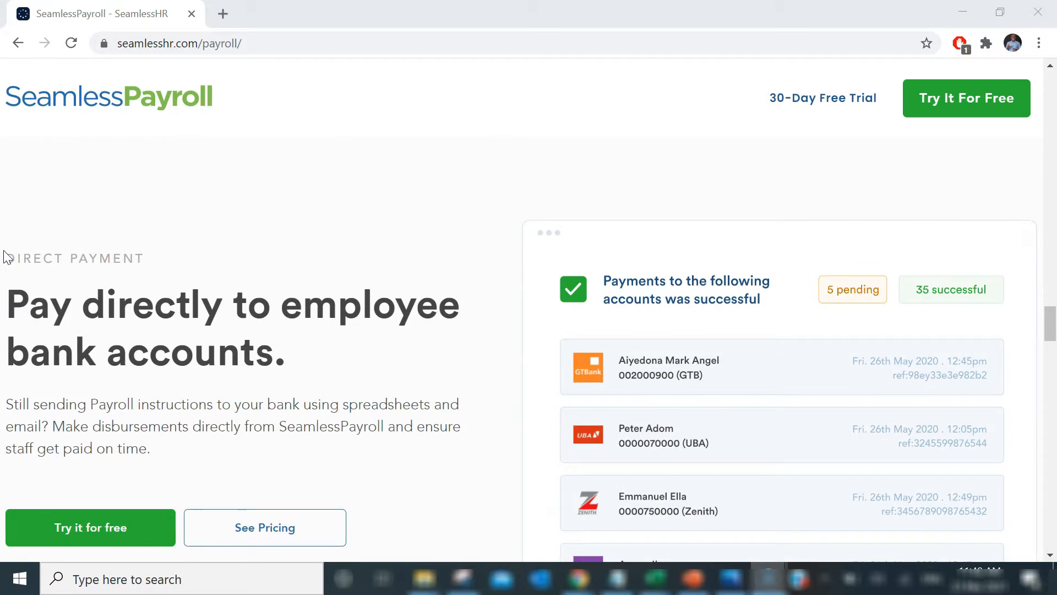
pyautogui.scroll(-1, 6, 256)
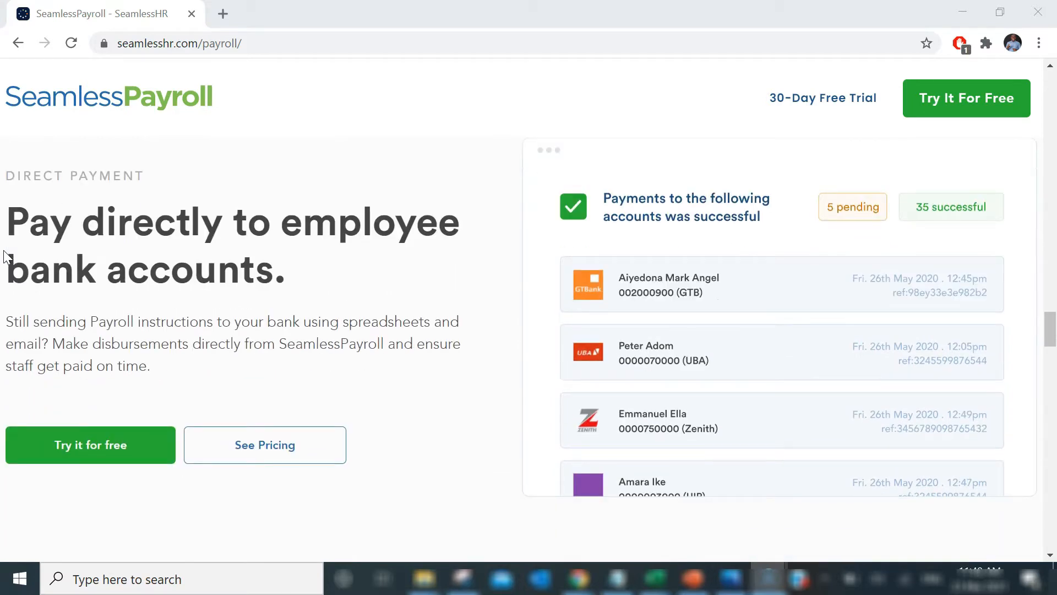
pyautogui.scroll(-15, 6, 256)
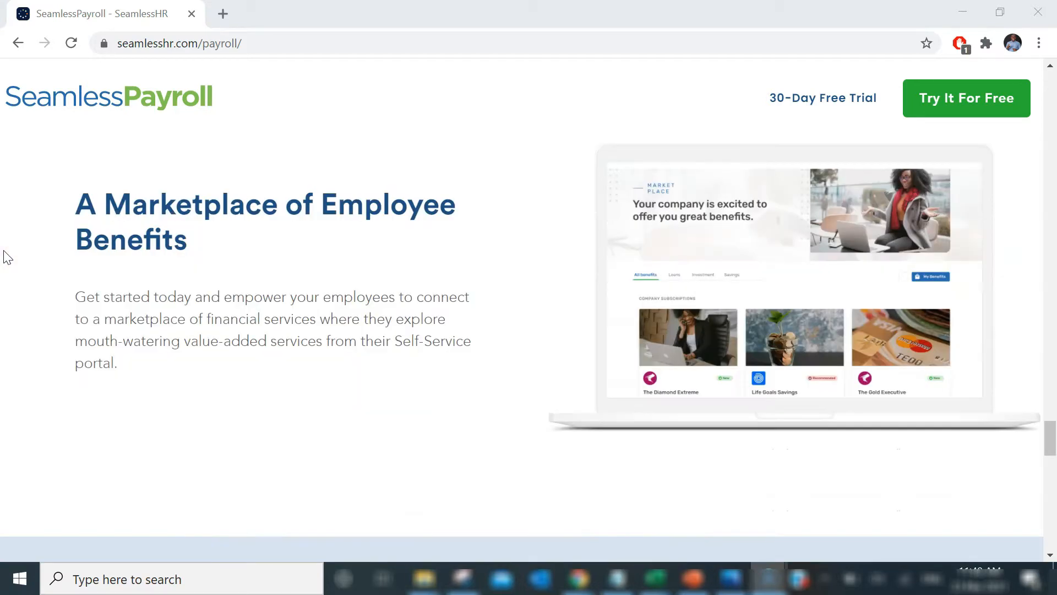
pyautogui.scroll(20, 7, 257)
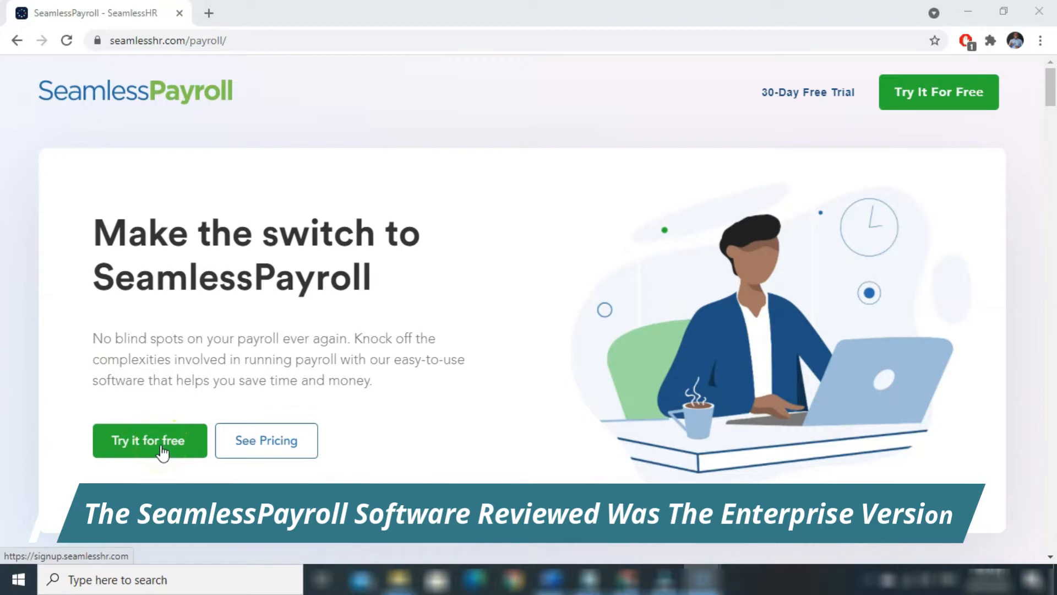
# Open the SeamlessPayroll free trial sign-up and review the company information form.
pyautogui.click(162, 451)
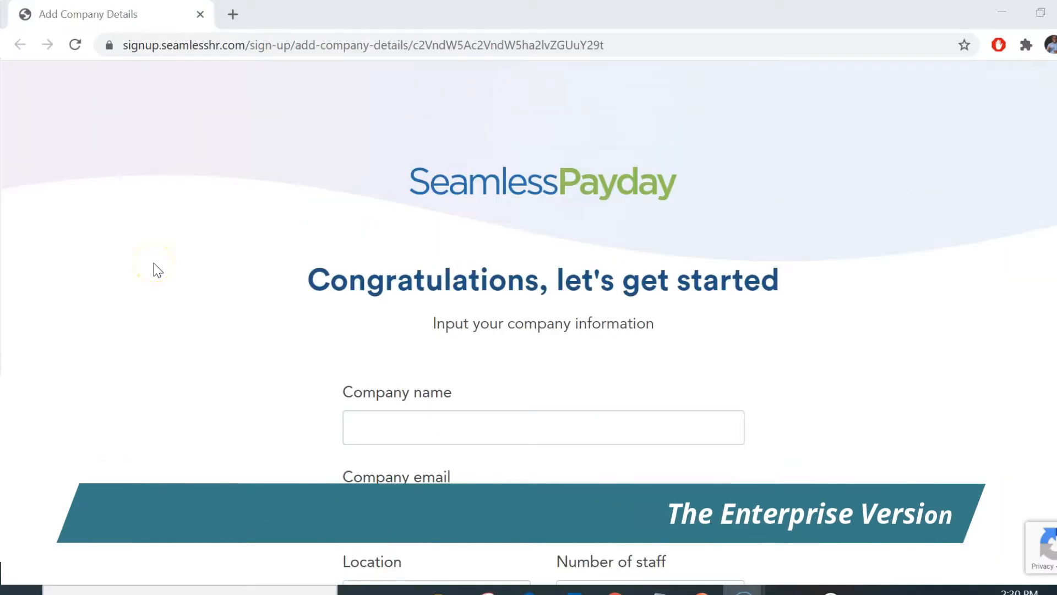
pyautogui.scroll(-4, 154, 264)
pyautogui.scroll(2, 155, 264)
pyautogui.scroll(2, 155, 263)
pyautogui.scroll(-3, 155, 263)
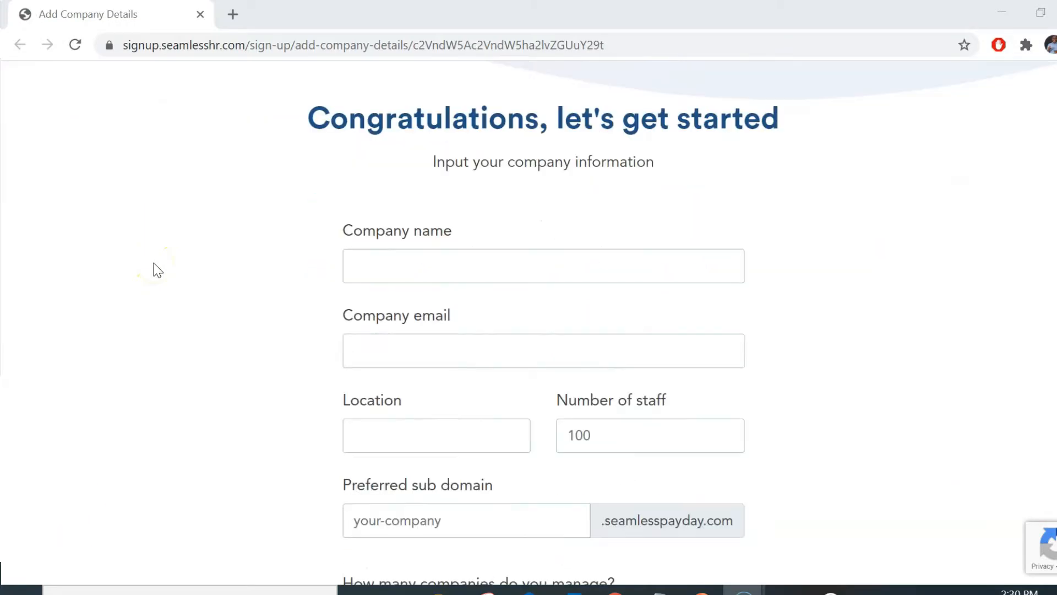
pyautogui.scroll(3, 445, 264)
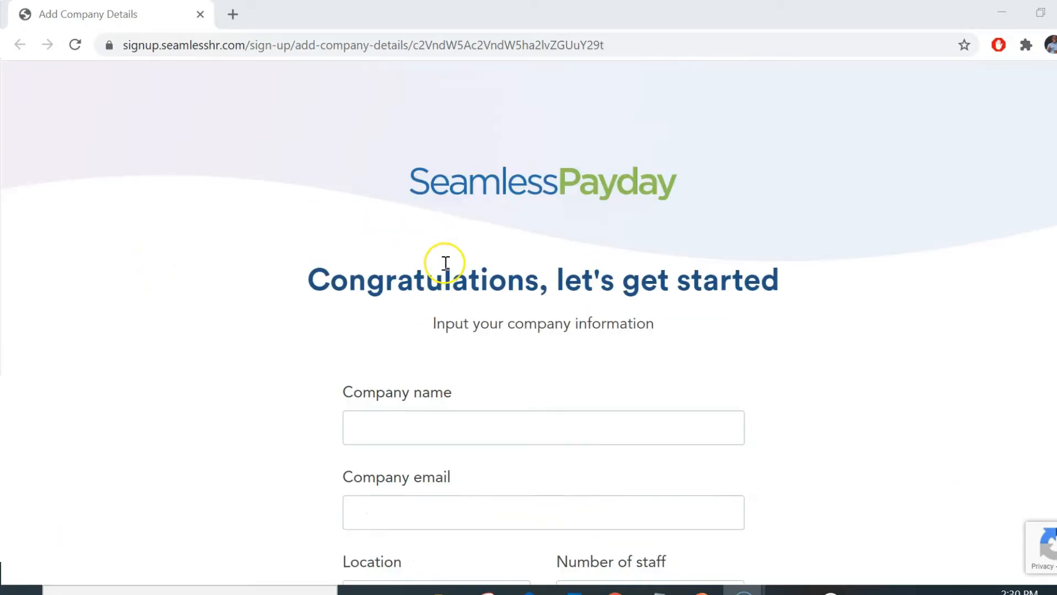
# Fill in the company name and company email from the saved autofill details.
pyautogui.click(404, 430)
pyautogui.click(401, 463)
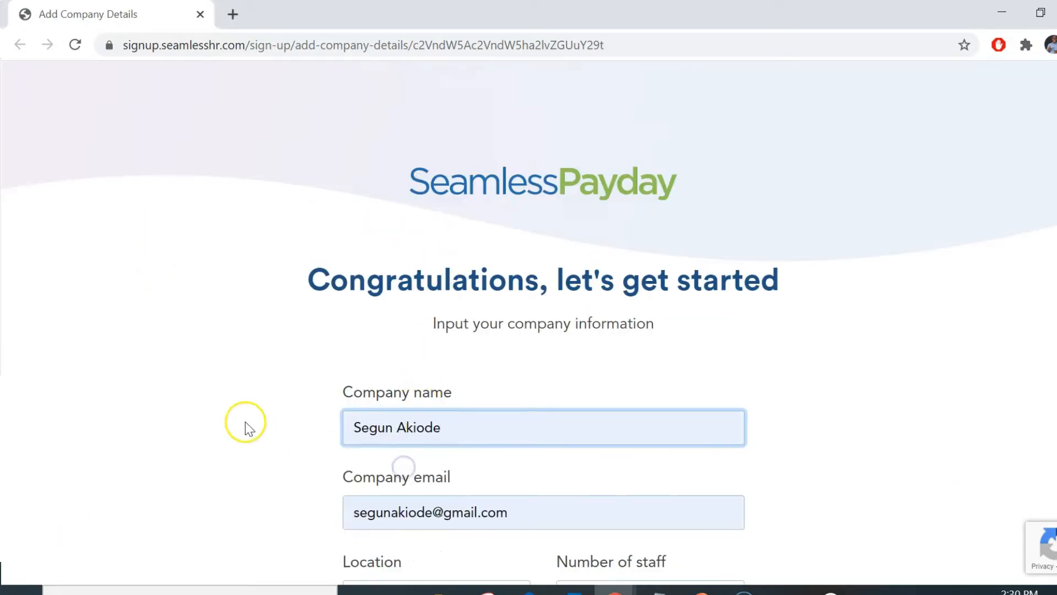
pyautogui.scroll(-3, 246, 421)
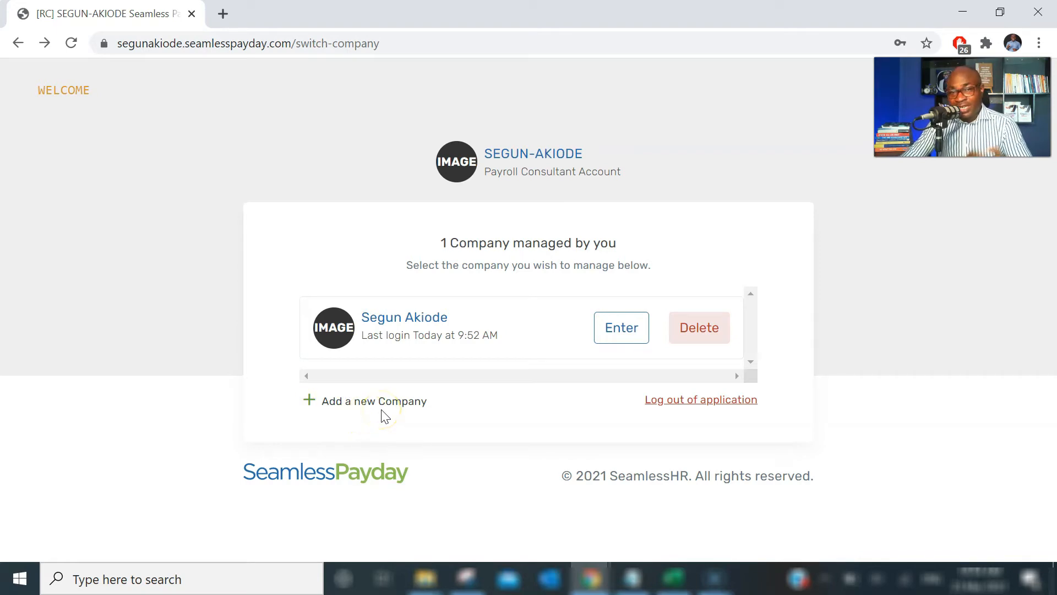
# Enter the managed company's payroll setup and enable the PENSION deduction, saving its allowances with basic set to 50%.
pyautogui.click(630, 339)
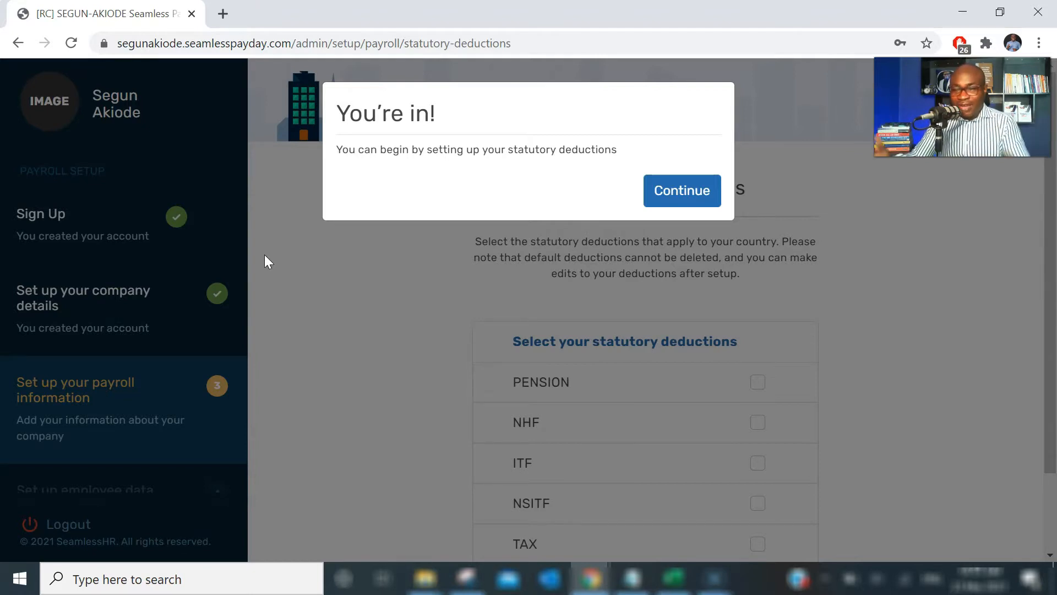
pyautogui.click(684, 191)
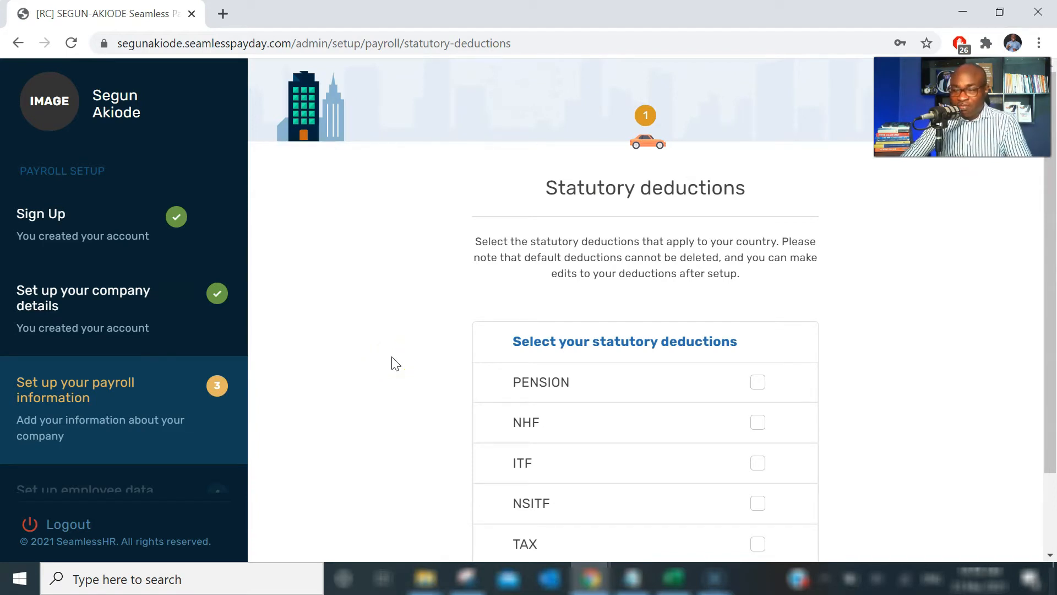
pyautogui.scroll(-2, 395, 363)
pyautogui.click(763, 282)
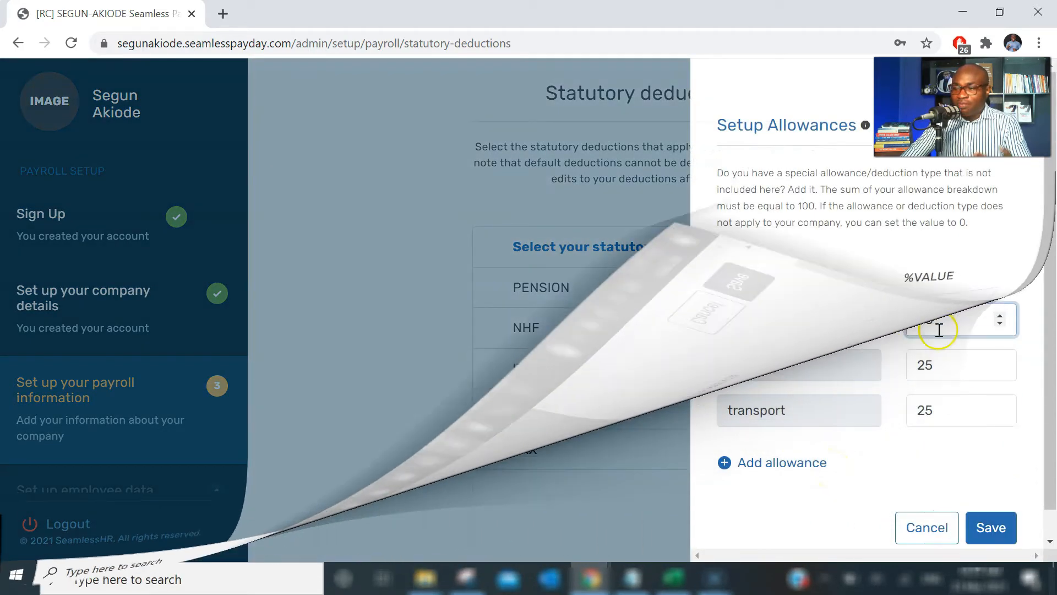
pyautogui.write('50')
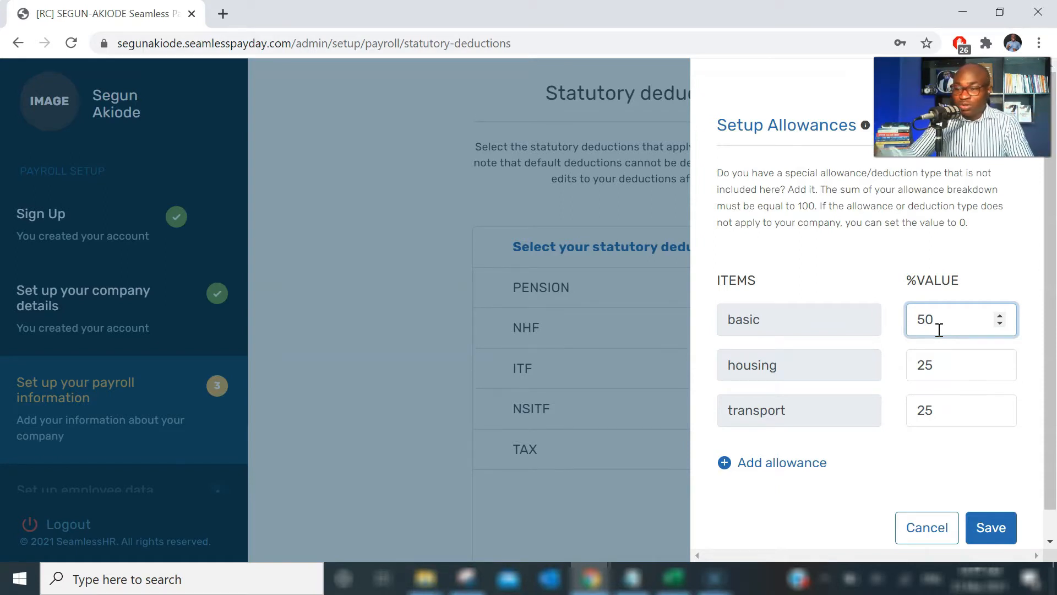
pyautogui.click(996, 529)
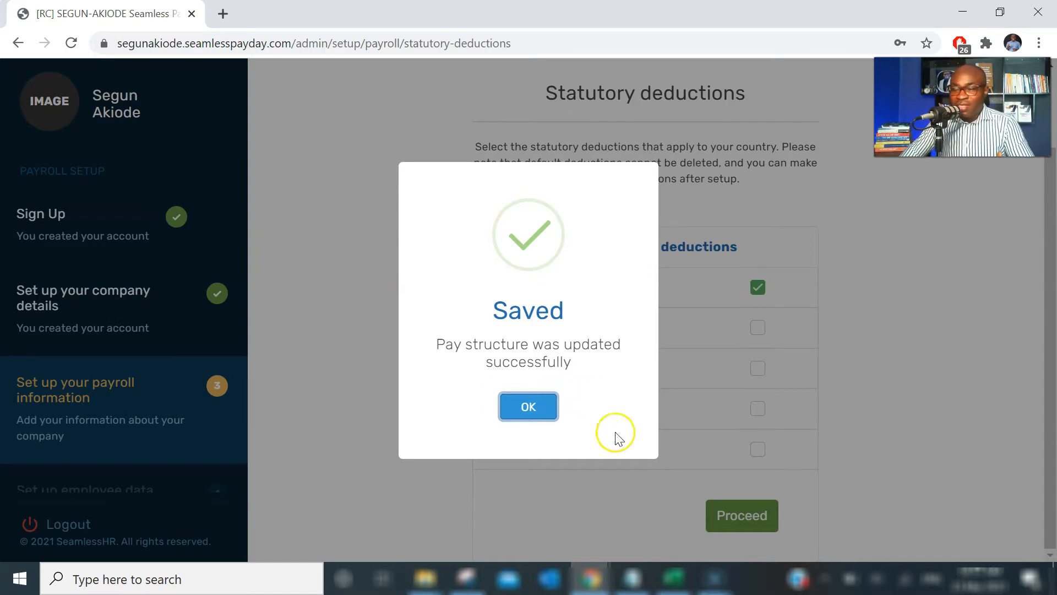
pyautogui.click(529, 412)
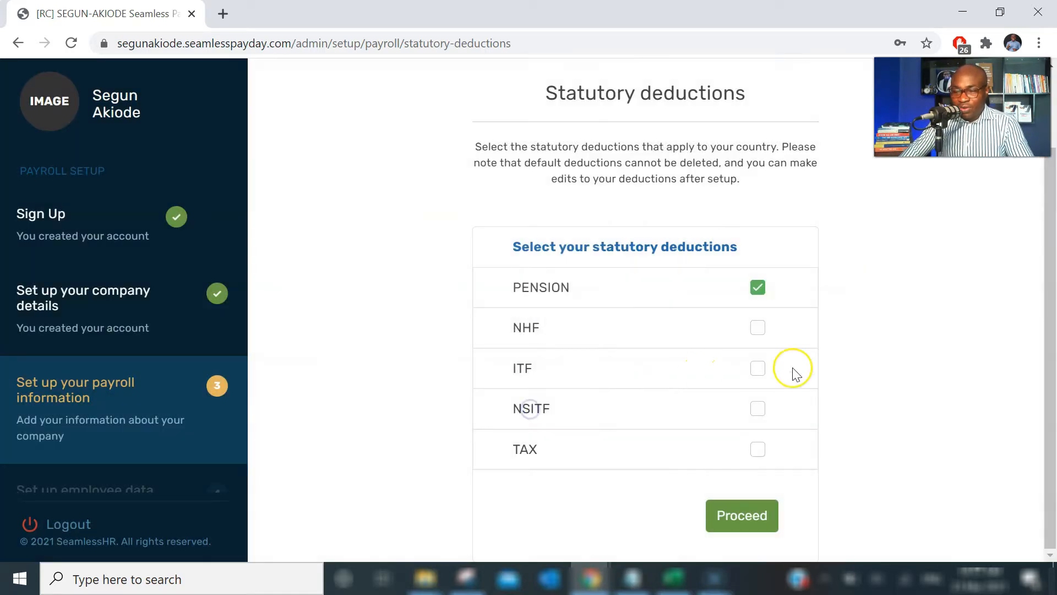
# Enable the NHF, ITF, NSITF and TAX statutory deductions and proceed to the employee data setup.
pyautogui.click(758, 328)
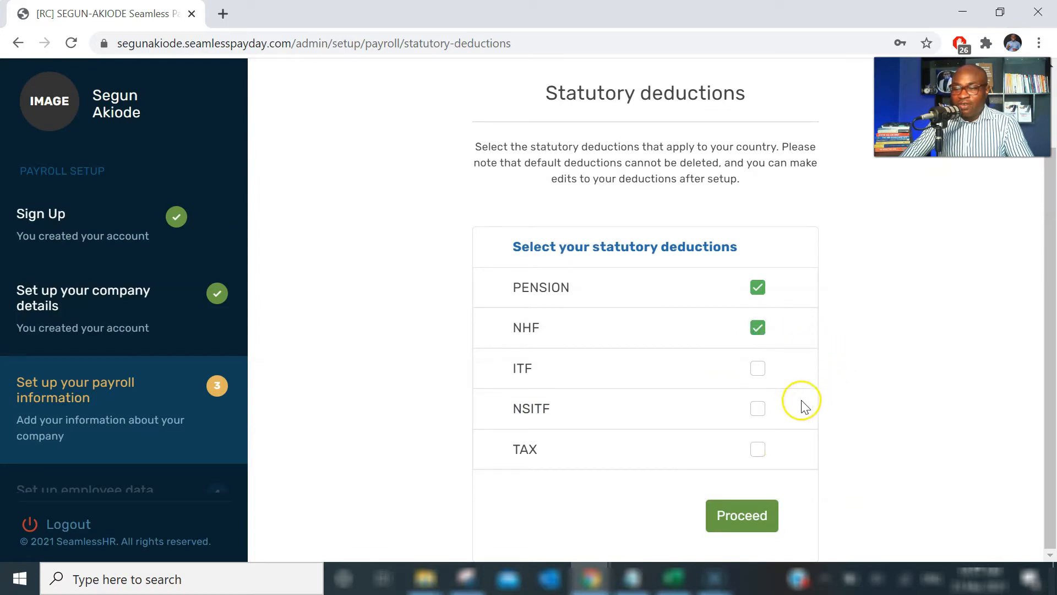
pyautogui.click(756, 444)
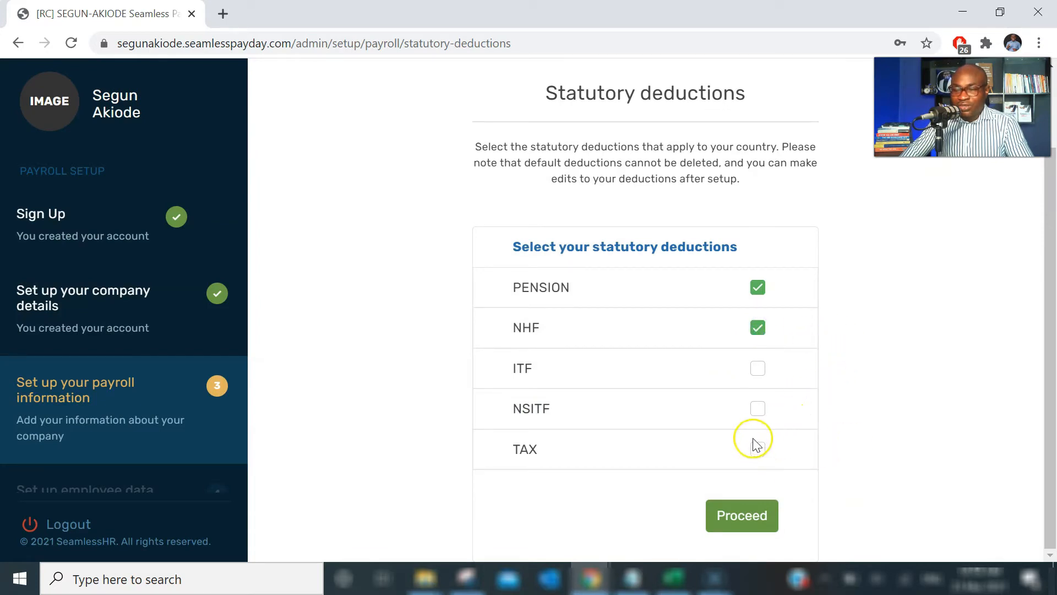
pyautogui.click(758, 408)
pyautogui.click(759, 368)
pyautogui.click(757, 447)
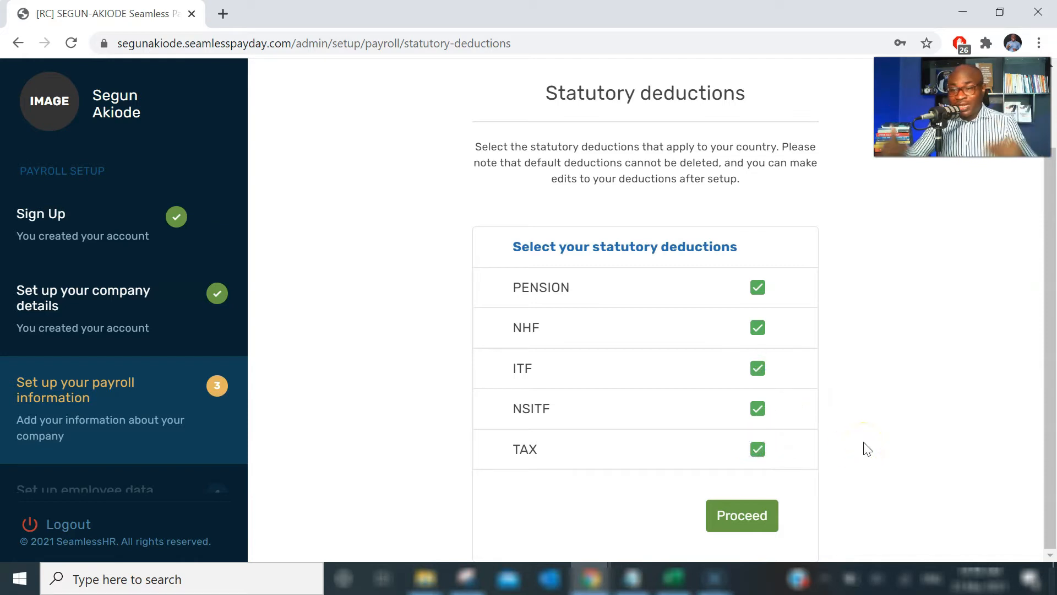
pyautogui.click(737, 517)
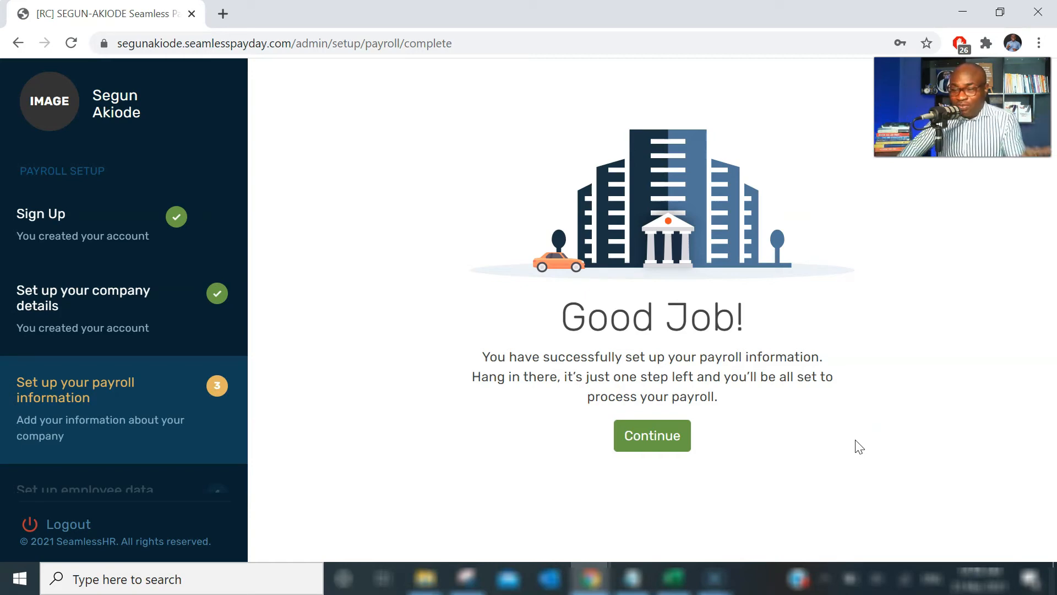
pyautogui.click(661, 445)
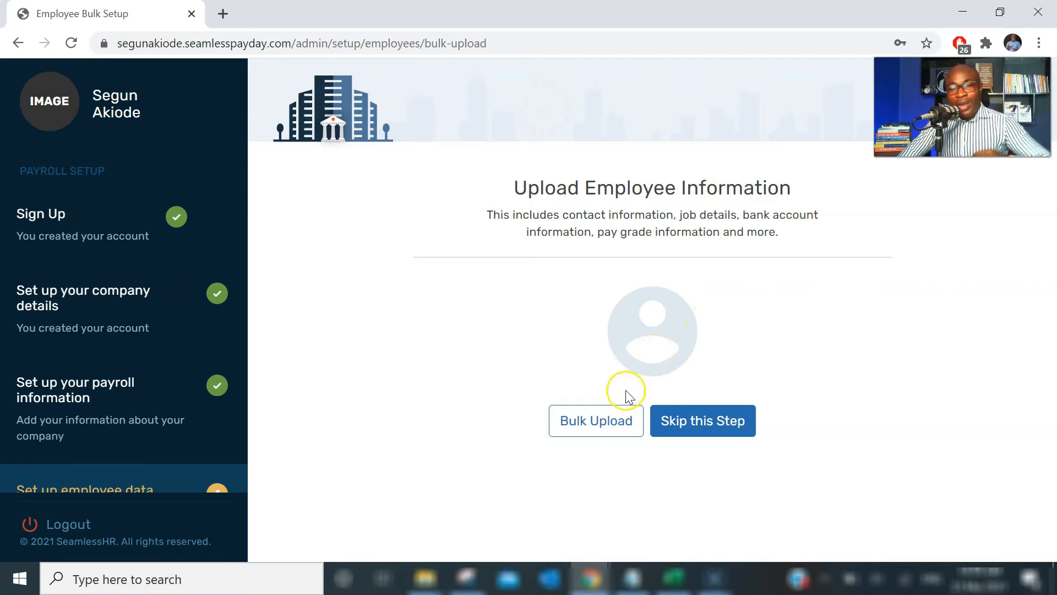
# View the employee bulk upload form, close it, and skip the employee upload to reach the dashboard.
pyautogui.click(600, 423)
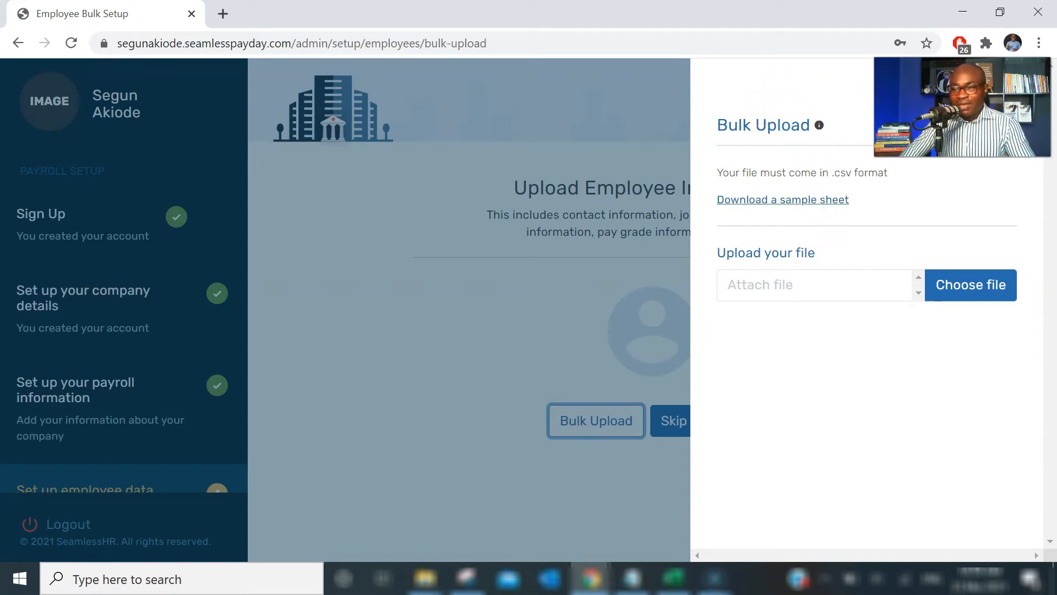
pyautogui.click(481, 305)
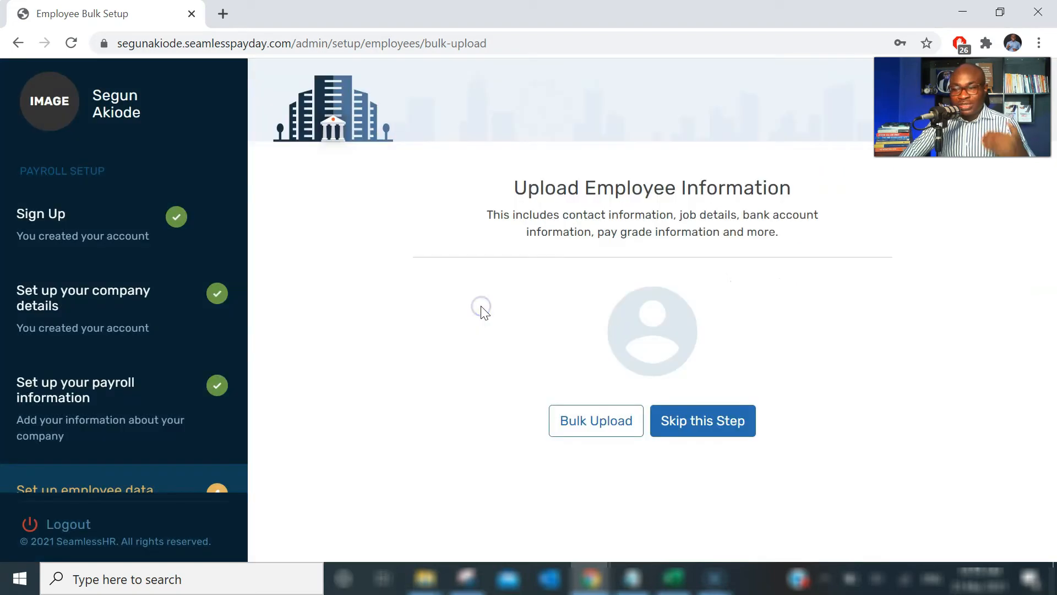
pyautogui.click(681, 433)
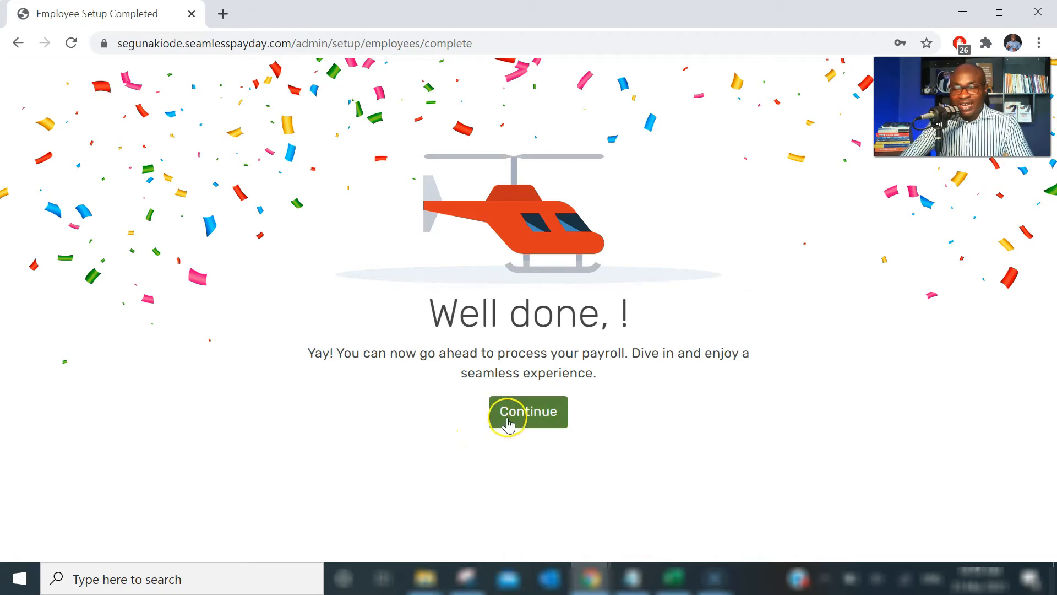
pyautogui.click(530, 421)
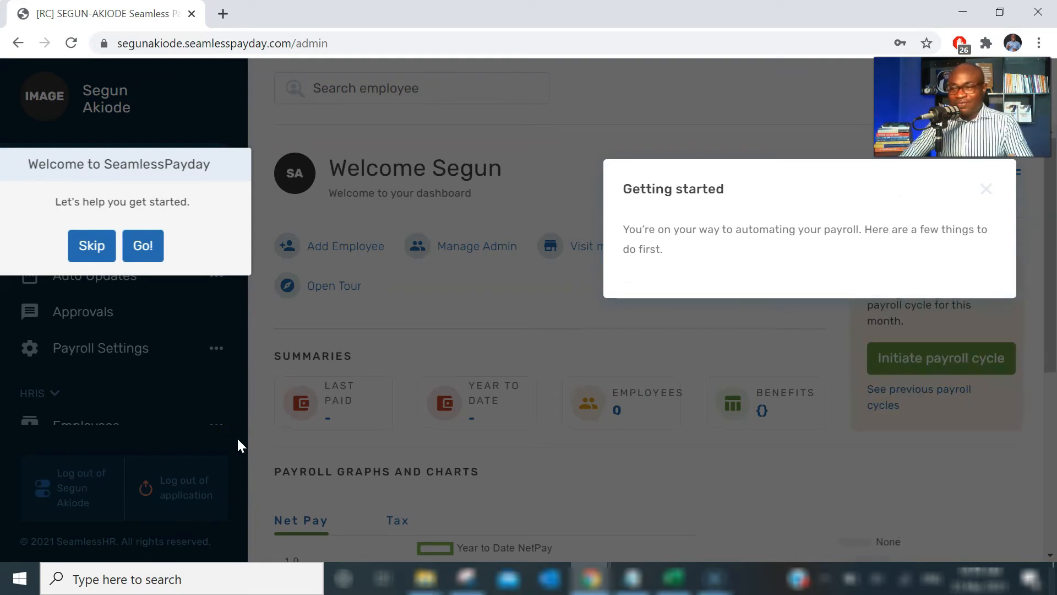
# Open the pay grades setup from the Getting started checklist and download the paygrade bulk upload format.
pyautogui.click(274, 395)
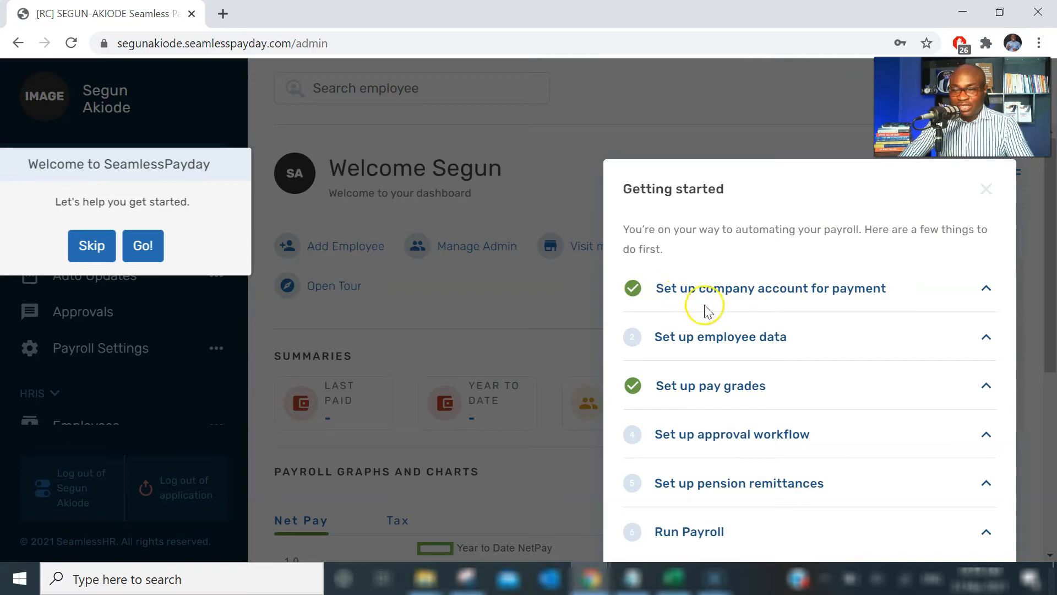
pyautogui.click(985, 342)
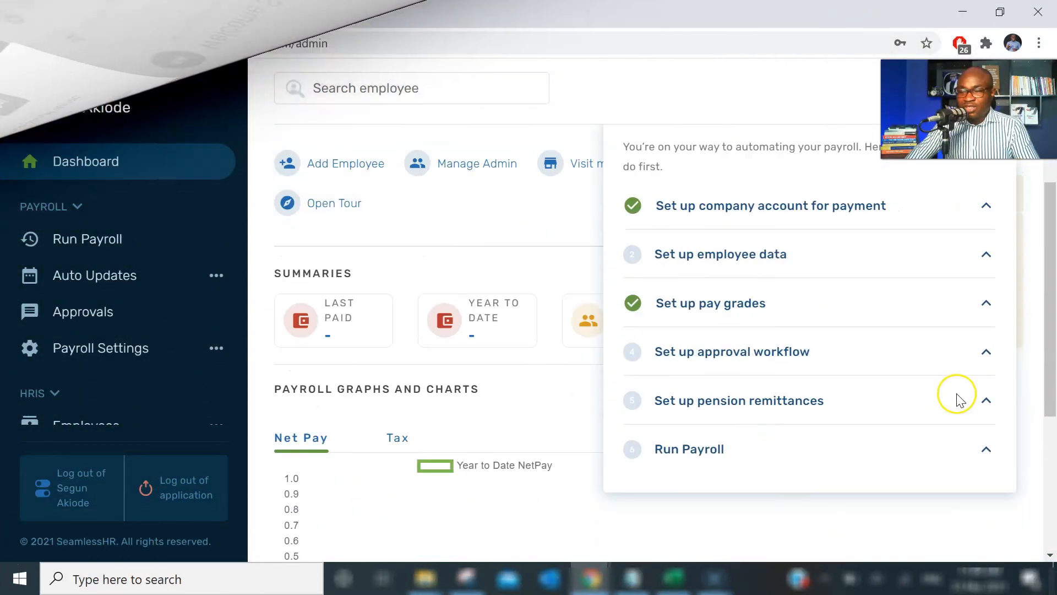
pyautogui.click(987, 305)
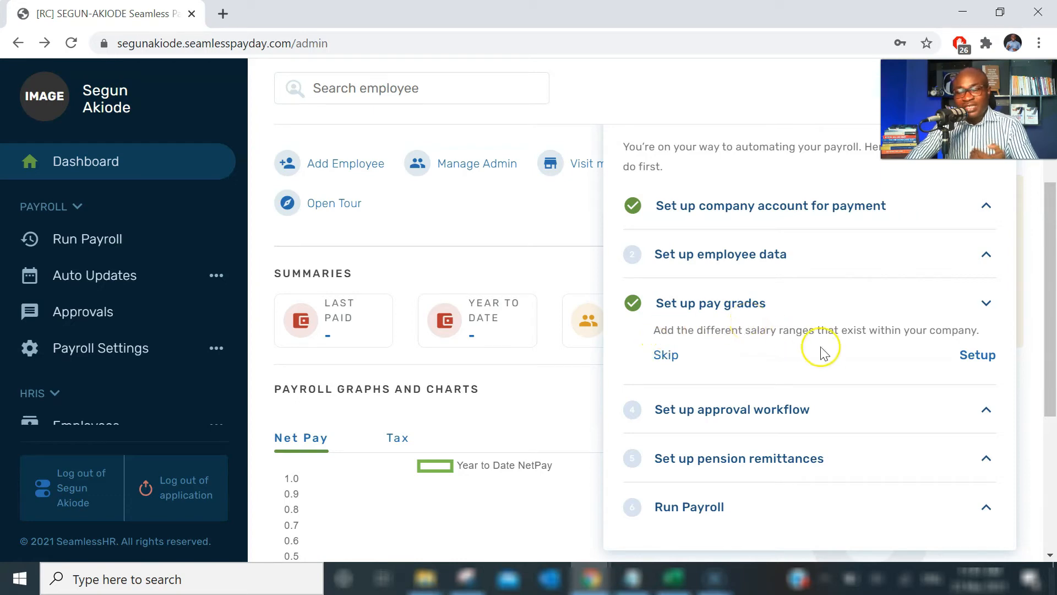
pyautogui.click(974, 359)
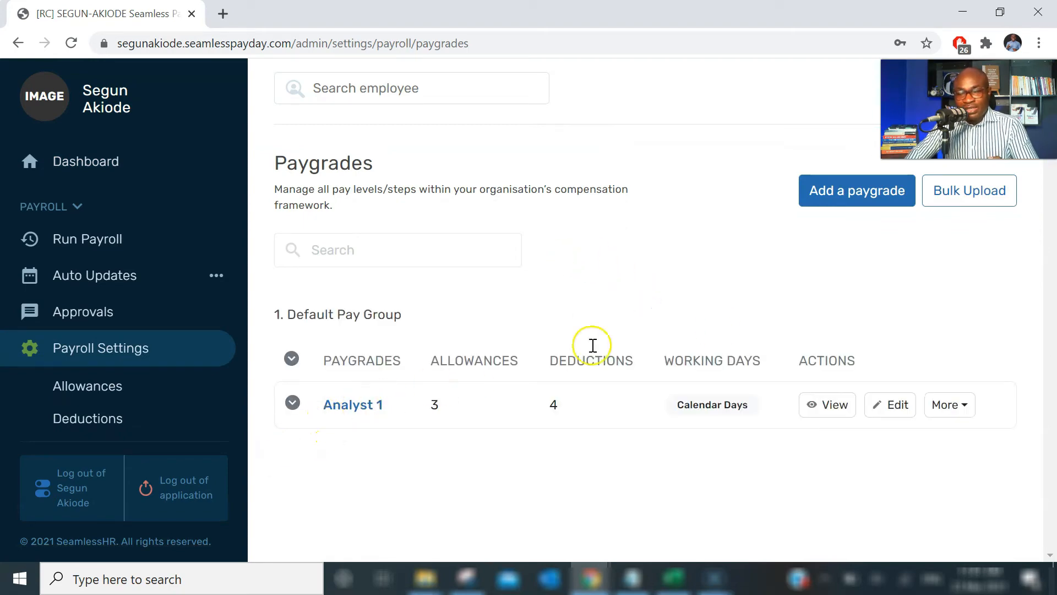
pyautogui.click(980, 203)
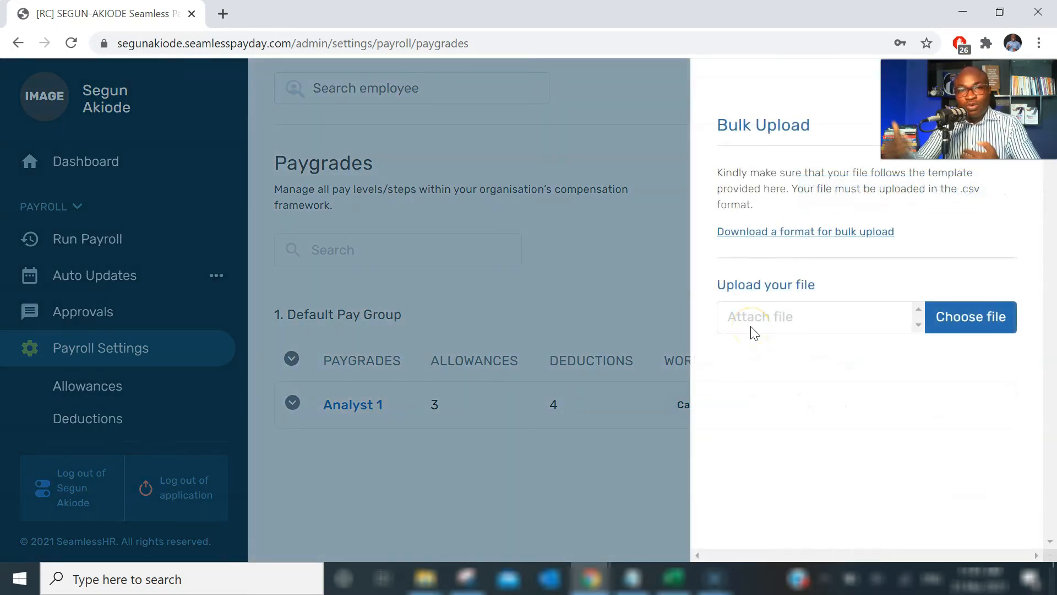
pyautogui.click(815, 232)
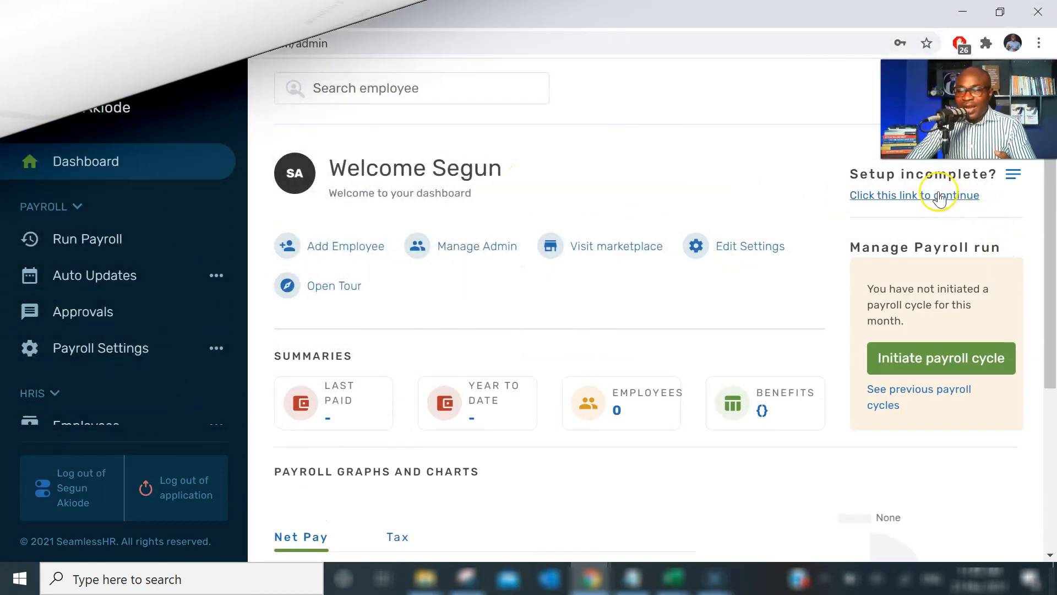
# Open the Getting started checklist, examine the approval workflow, pension remittances and Run Payroll tasks, and close the checklist.
pyautogui.click(940, 196)
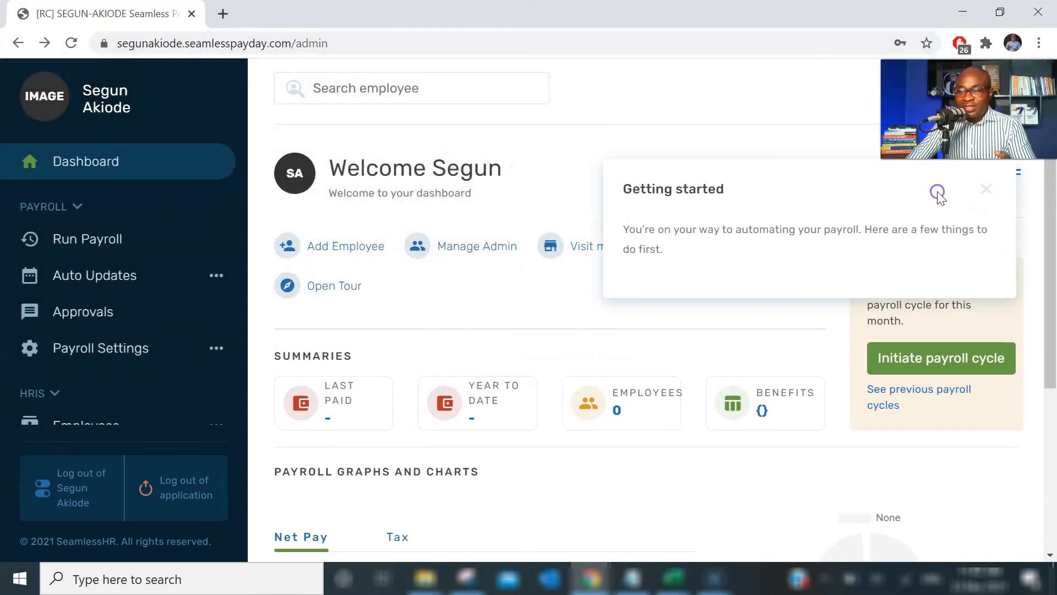
pyautogui.click(985, 196)
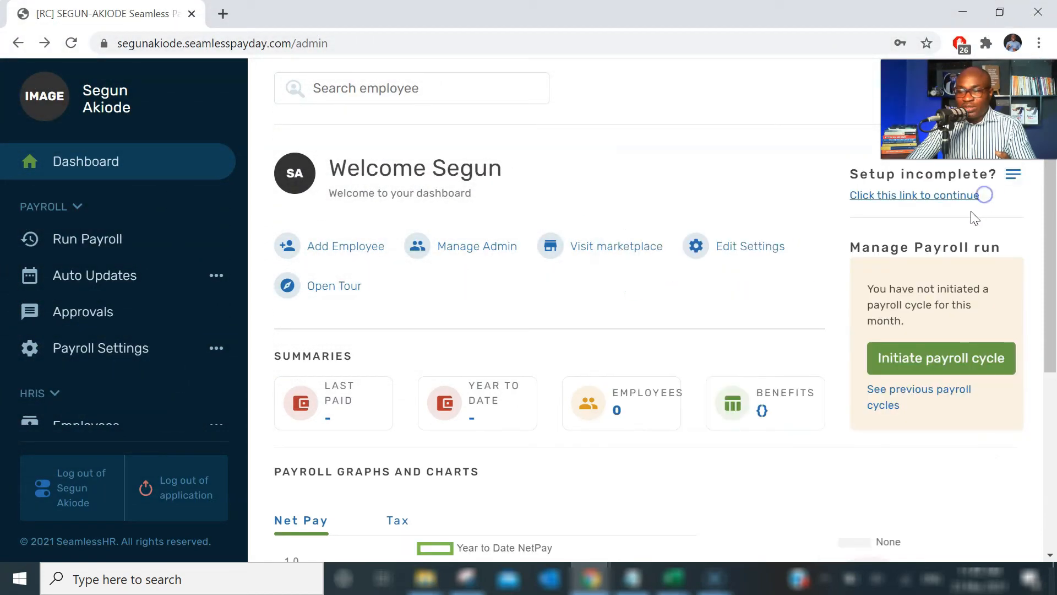
pyautogui.click(961, 196)
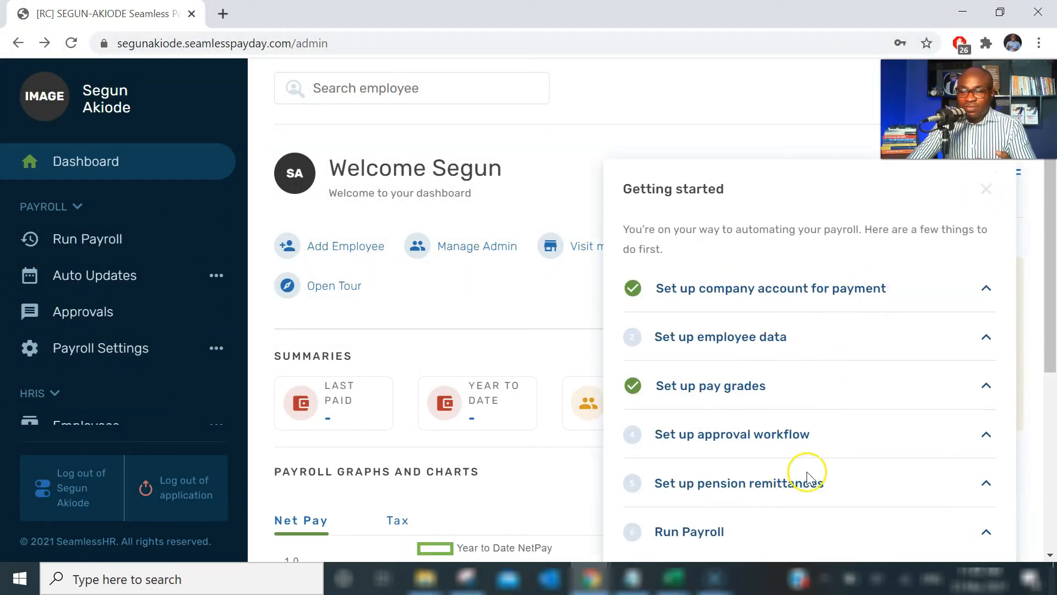
pyautogui.scroll(-3, 810, 472)
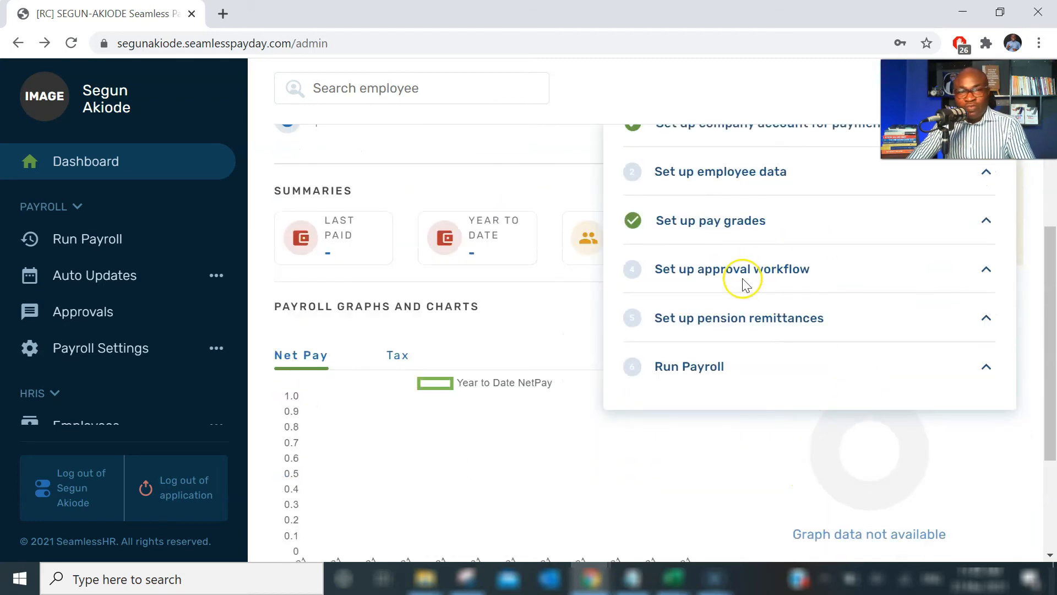
pyautogui.click(987, 269)
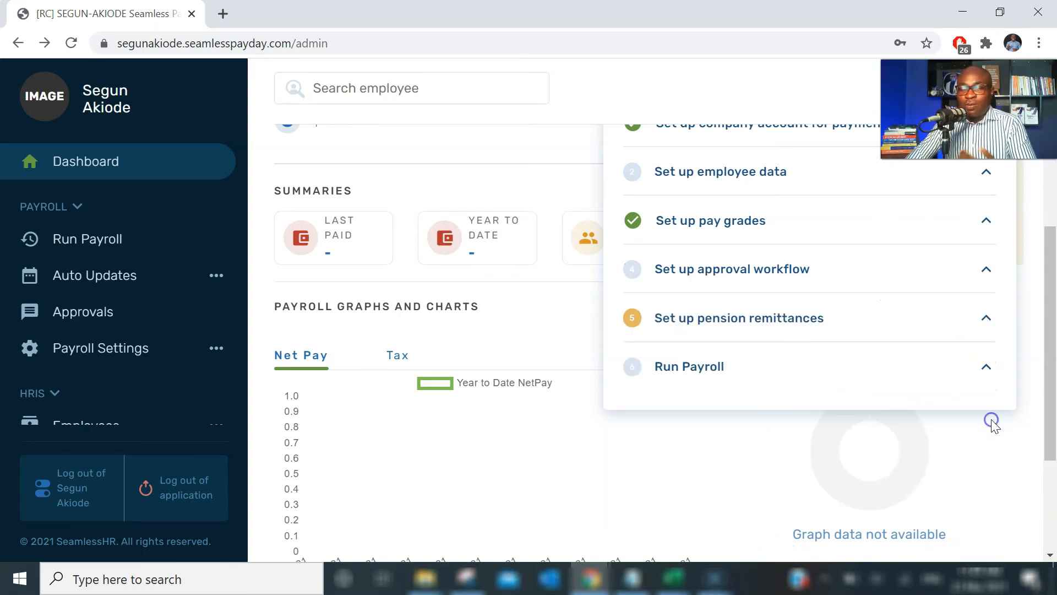
pyautogui.click(994, 322)
pyautogui.click(987, 465)
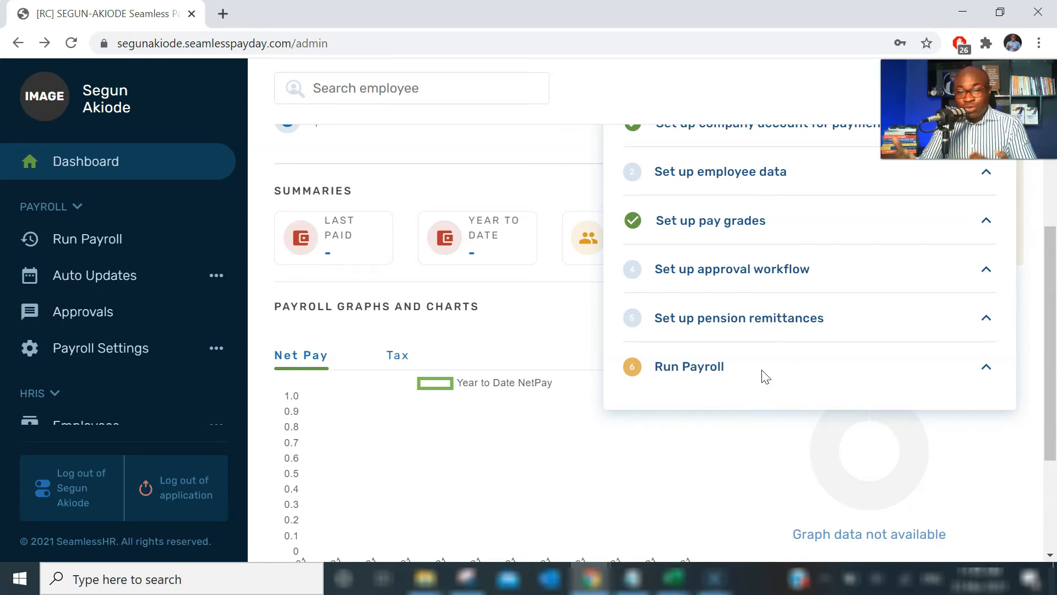
pyautogui.scroll(3, 468, 296)
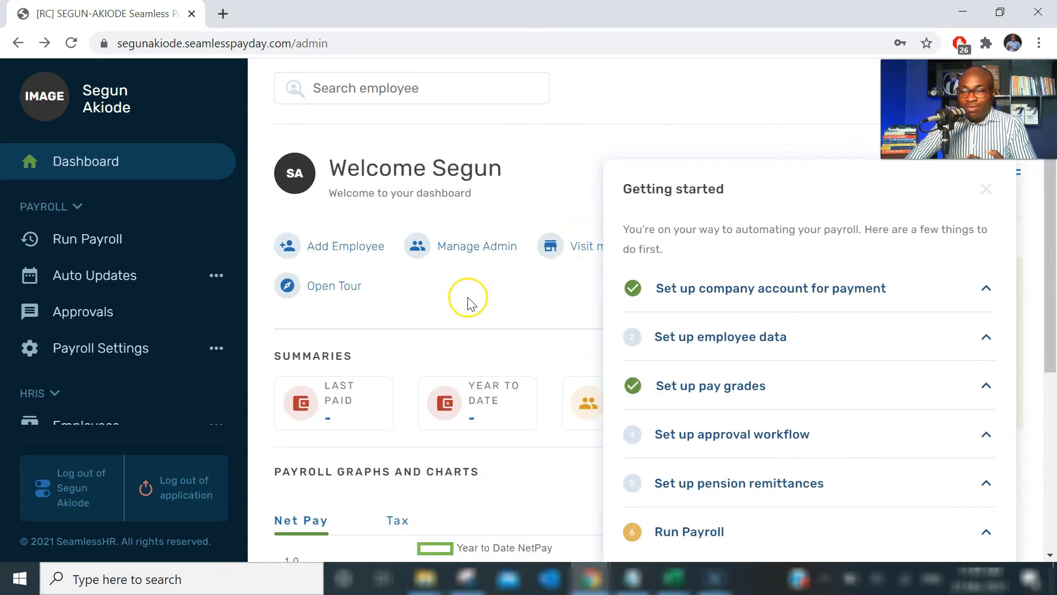
pyautogui.click(988, 183)
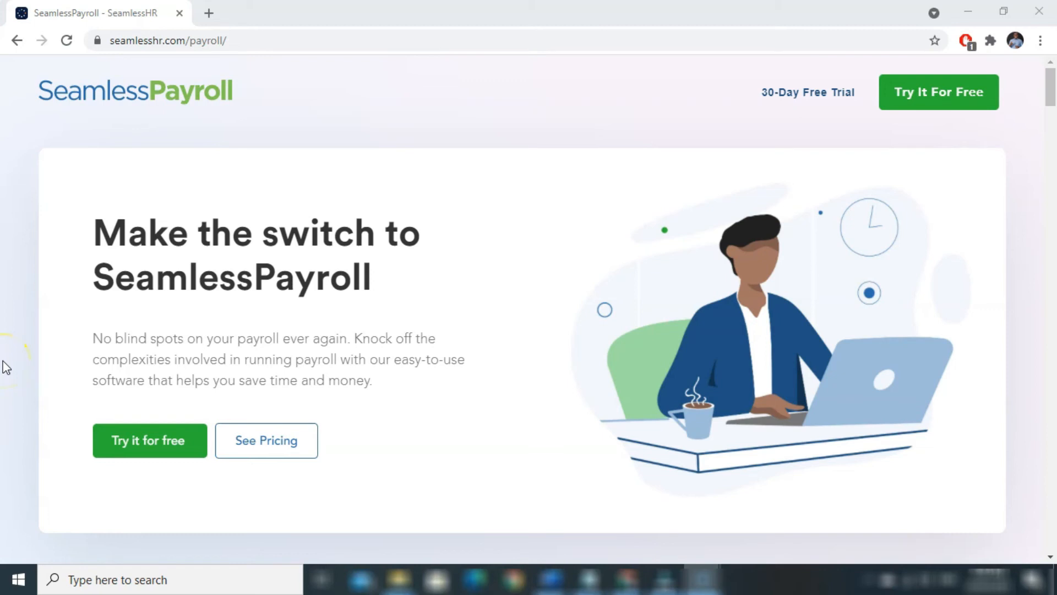
pyautogui.click(161, 448)
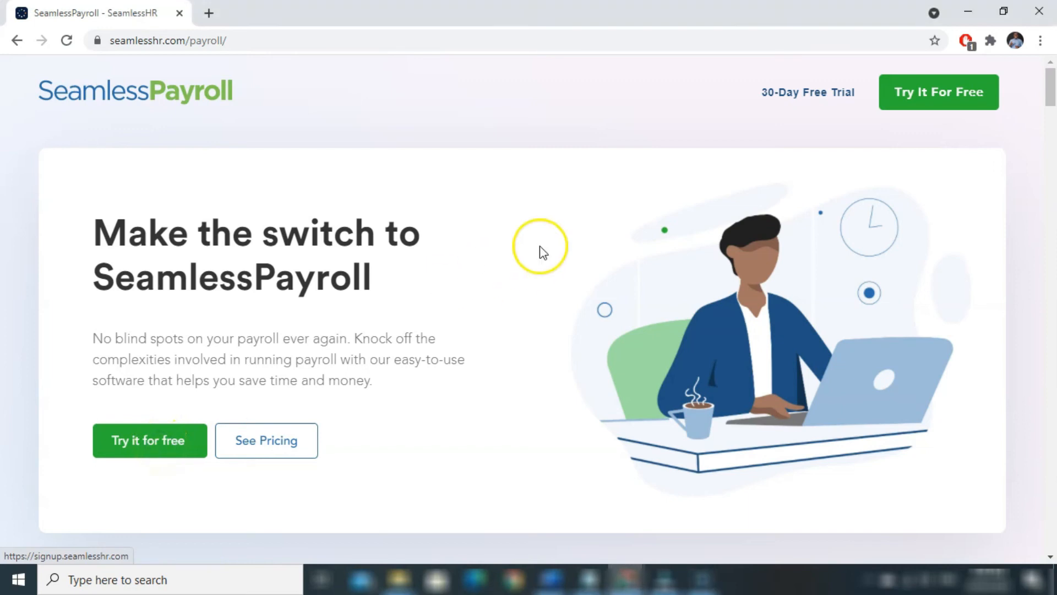